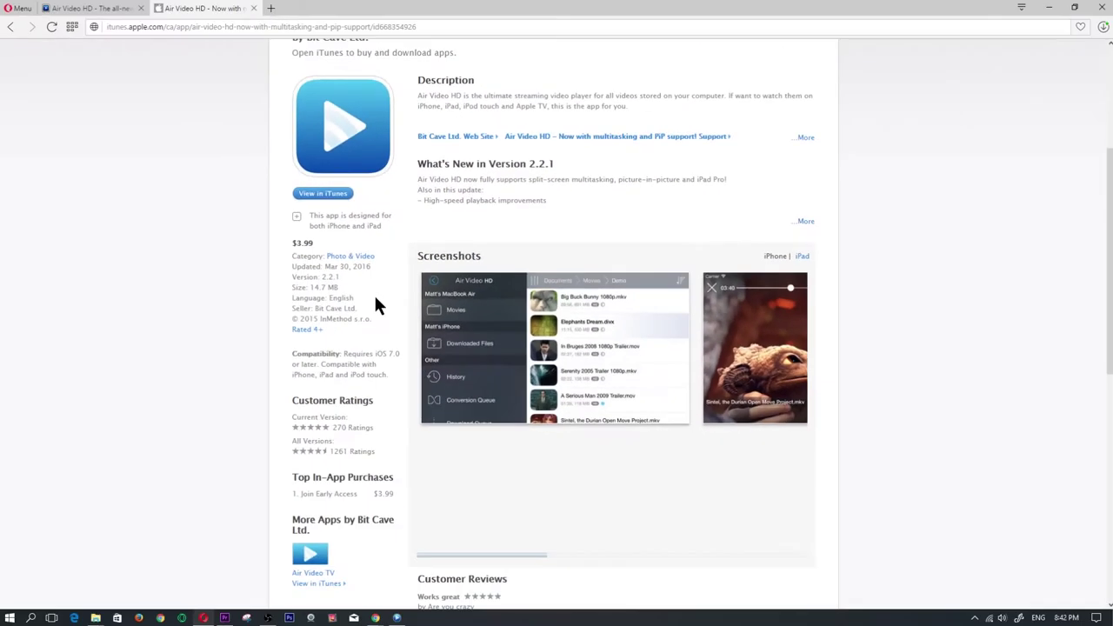
Close the App Store preview tab to return to the Air Video HD homepage.
key("ctrl+w")
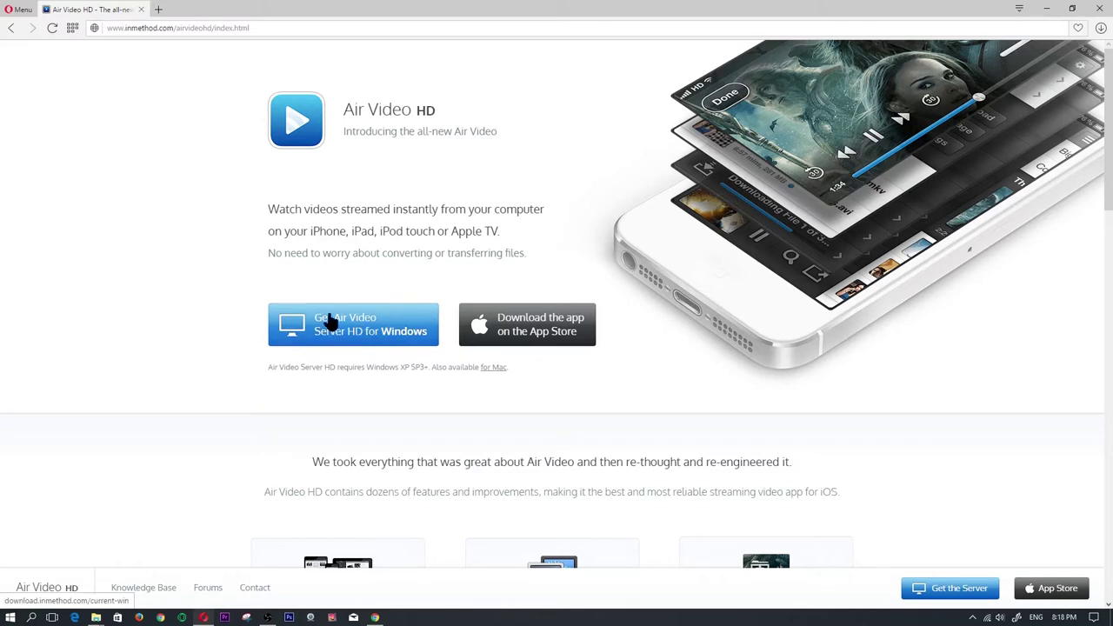
Save the Air Video Server HD Windows installer to Downloads and show it in its folder.
left_click(255, 30)
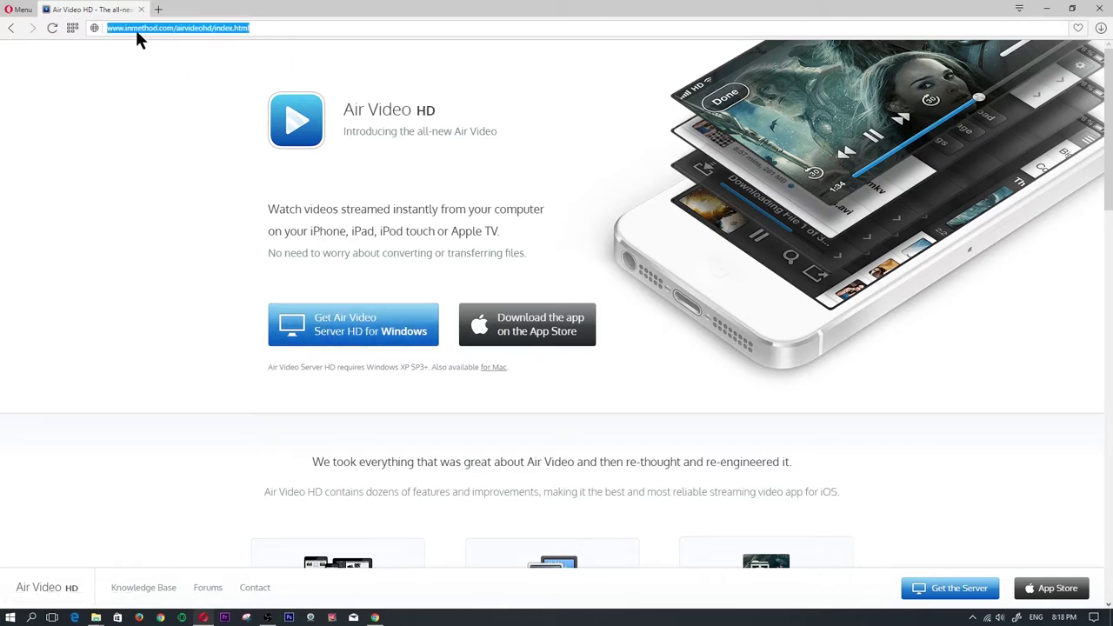
left_click(249, 27)
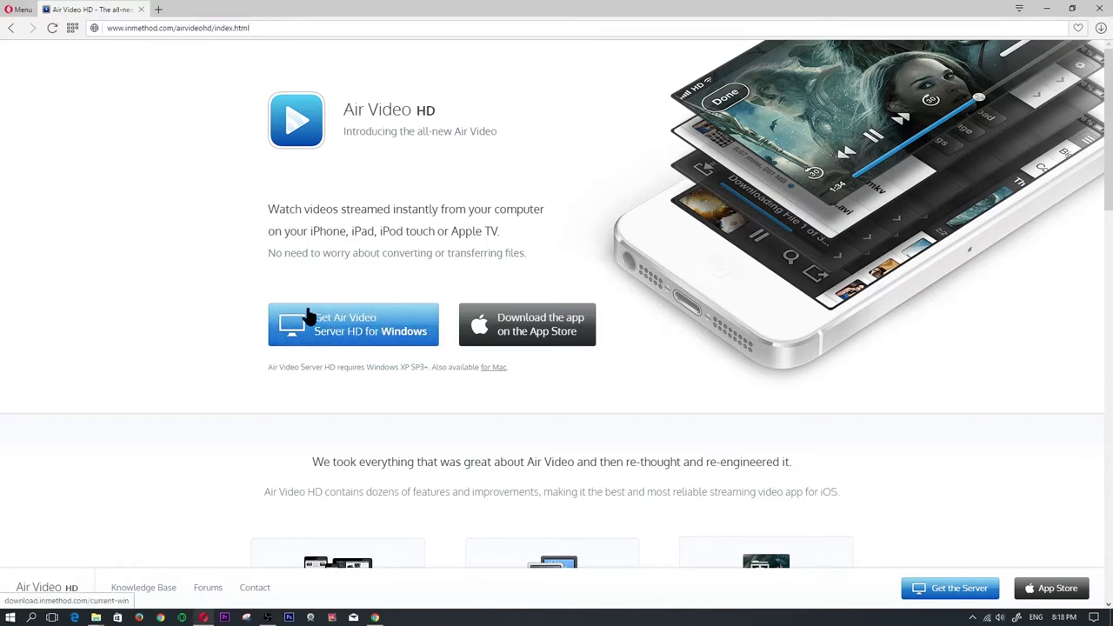
left_click(356, 335)
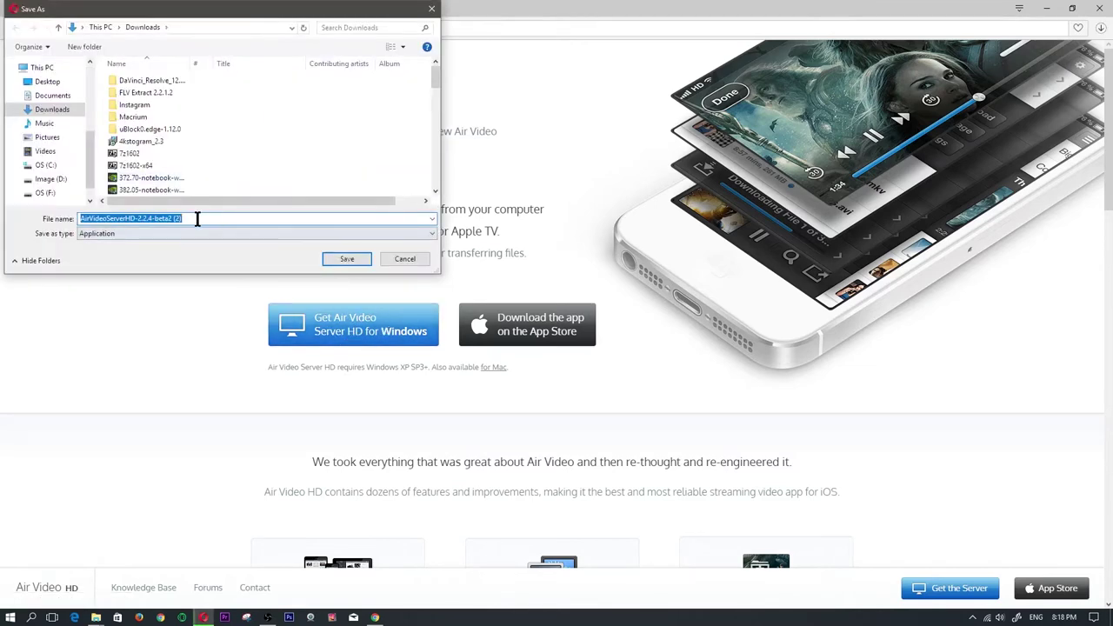
left_click(356, 259)
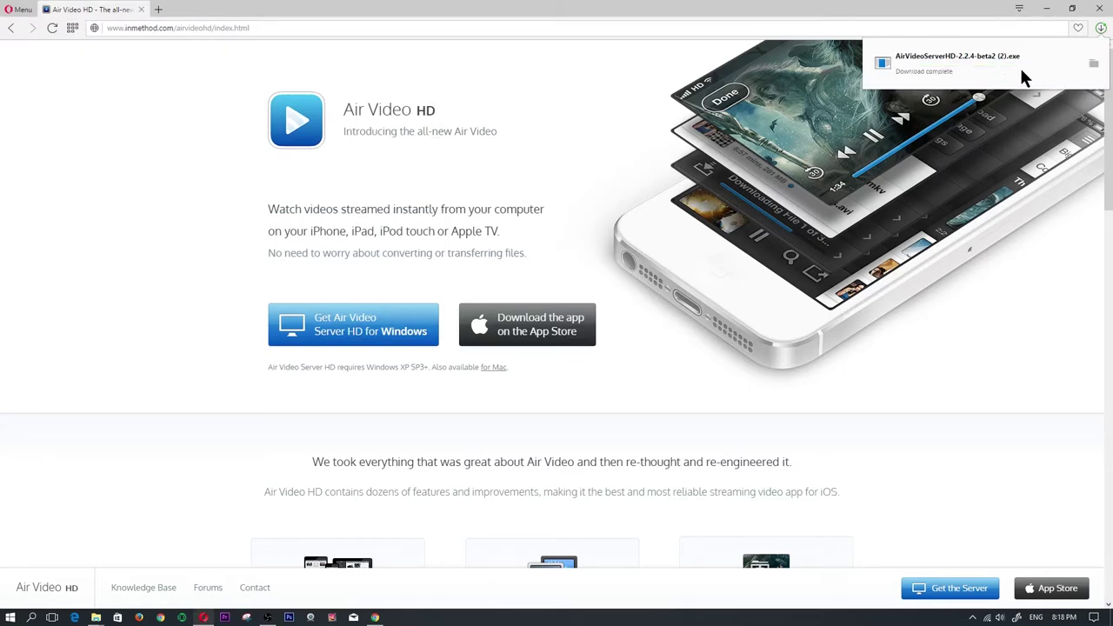
left_click(1095, 63)
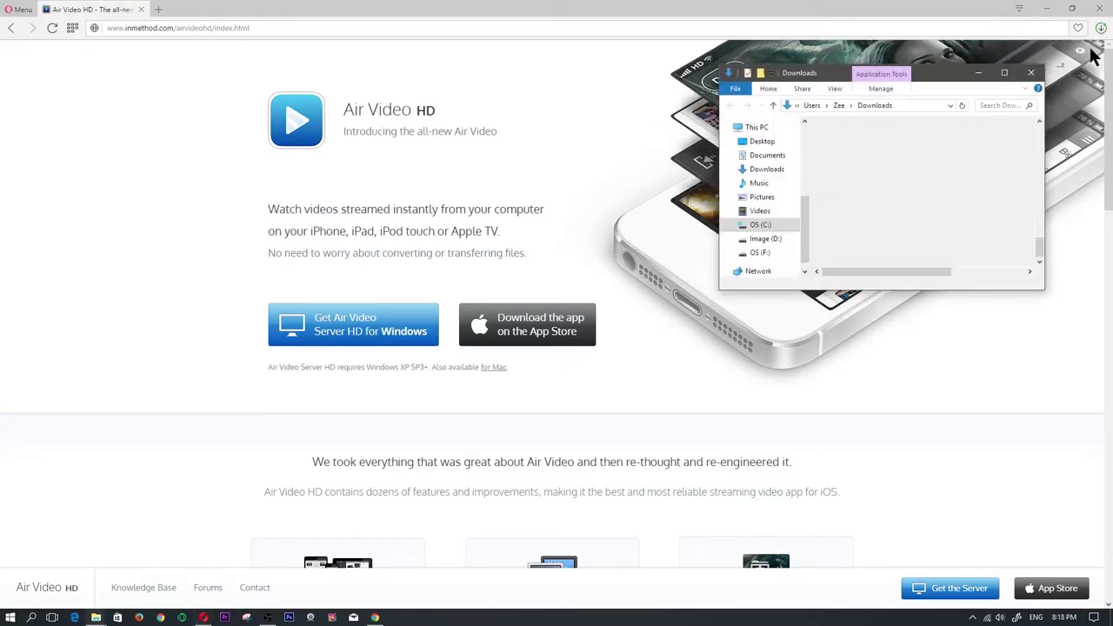
Run AirVideoServerHD-2.2.4-beta2 with the default install location, leaving the server to launch on finish.
left_click(1049, 9)
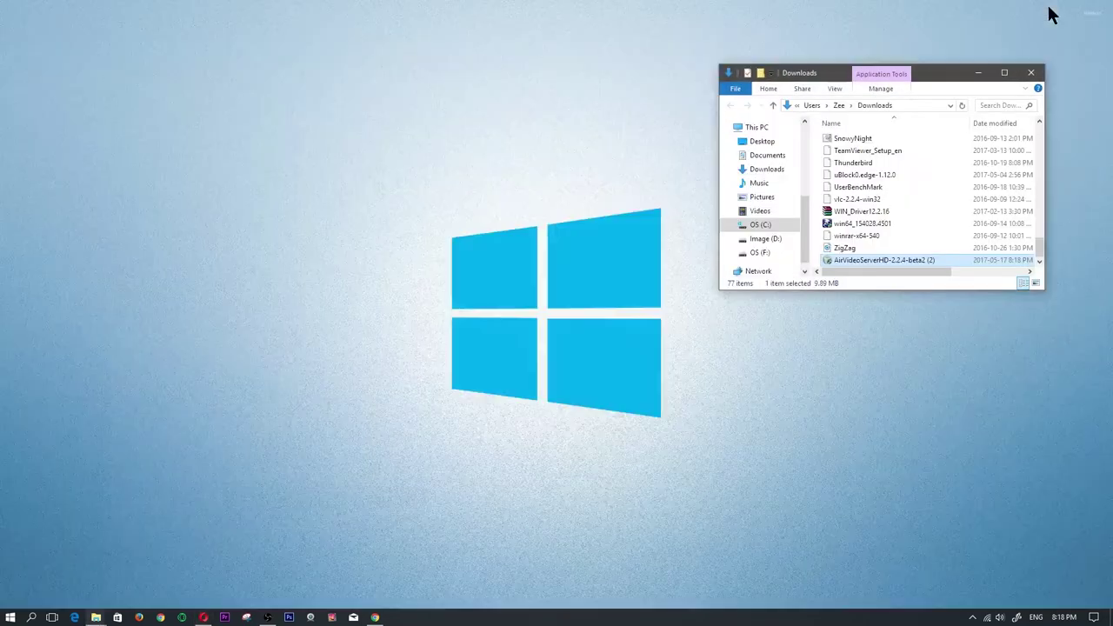
double_click(845, 262)
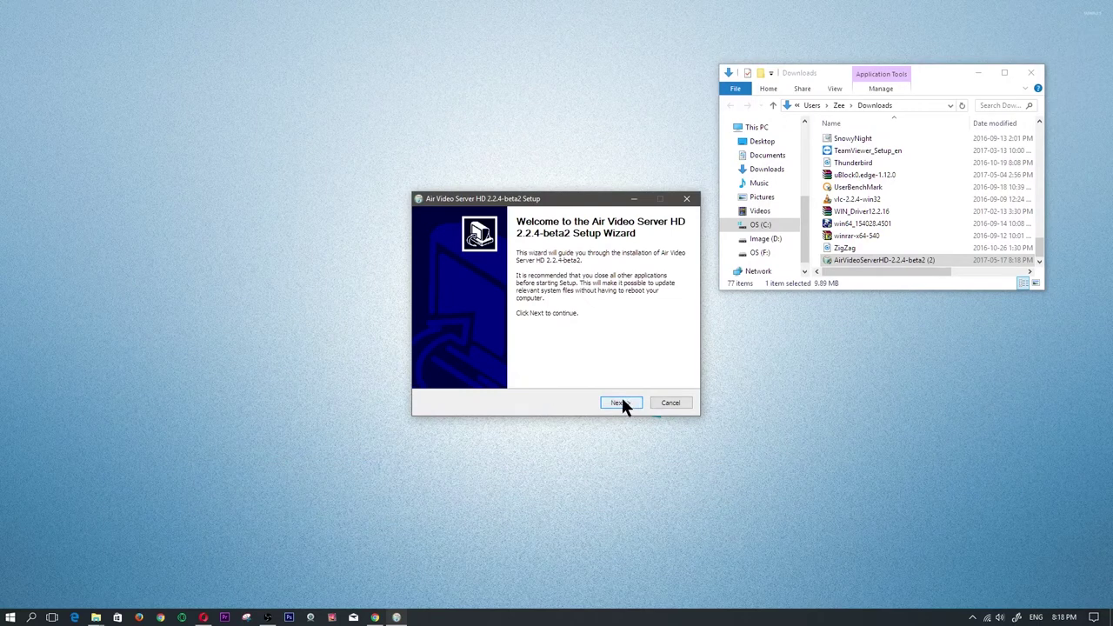
left_click(622, 402)
left_click(628, 402)
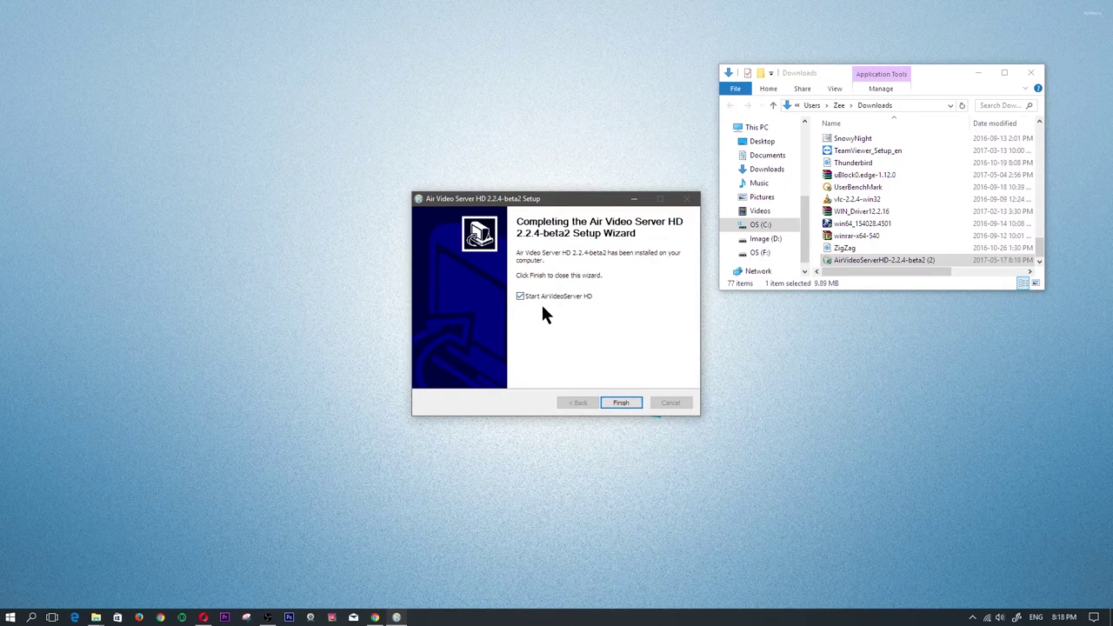
left_click(620, 403)
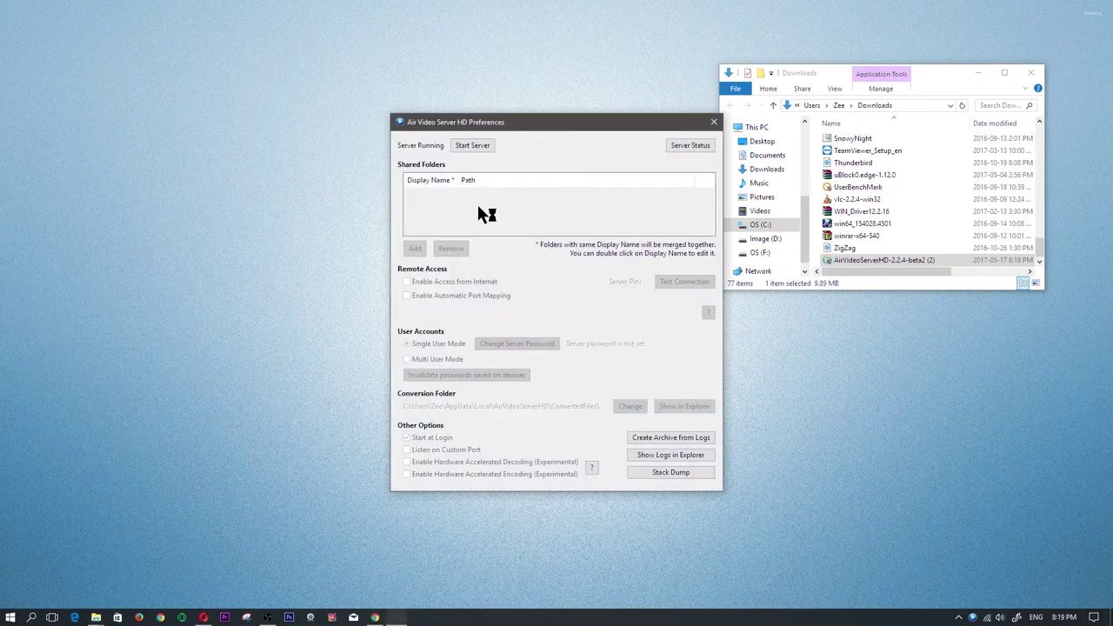
Remove the default Videos entry from the Shared Folders list.
left_click_drag(540, 128, 421, 132)
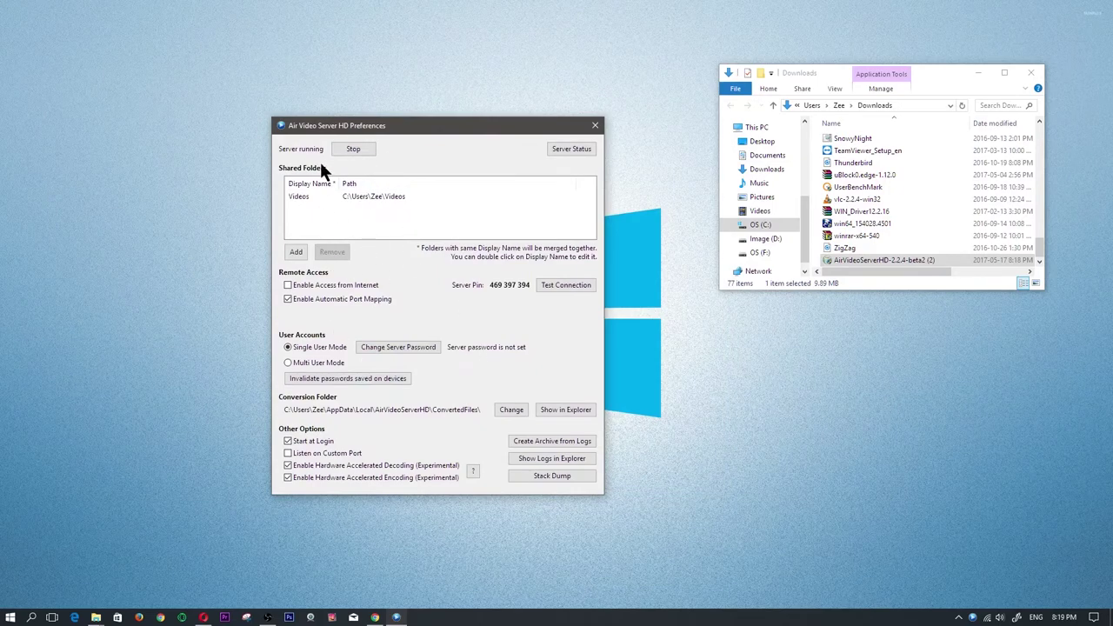
left_click(348, 197)
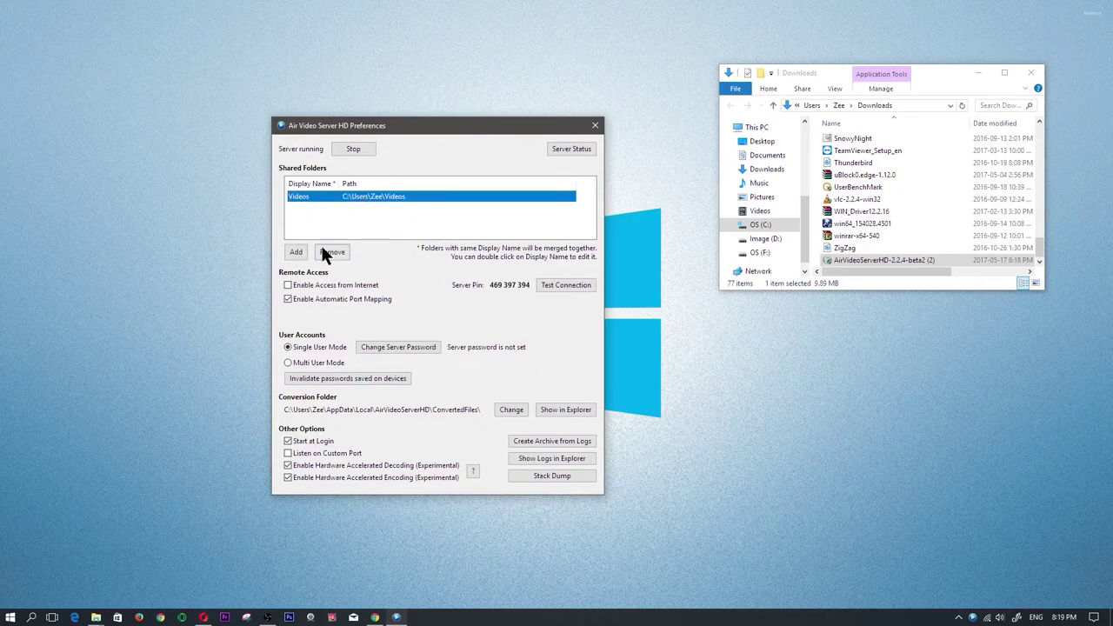
left_click(334, 252)
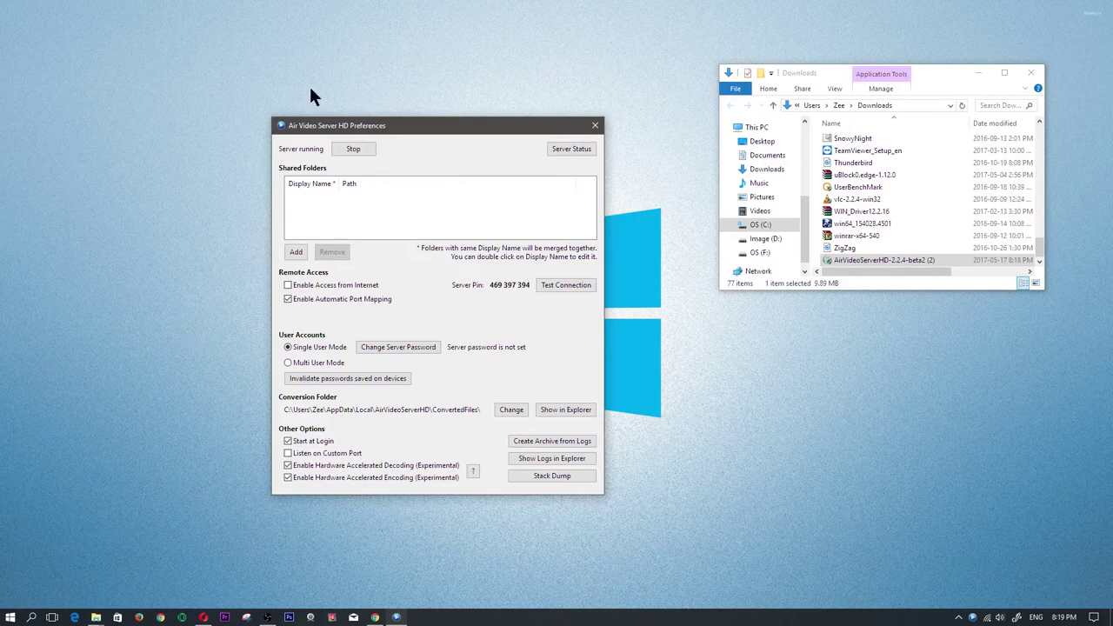
Stop the Air Video server and start it again.
mouse_move(450, 130)
left_mouse_down()
mouse_move(380, 104)
mouse_move(447, 143)
left_mouse_up()
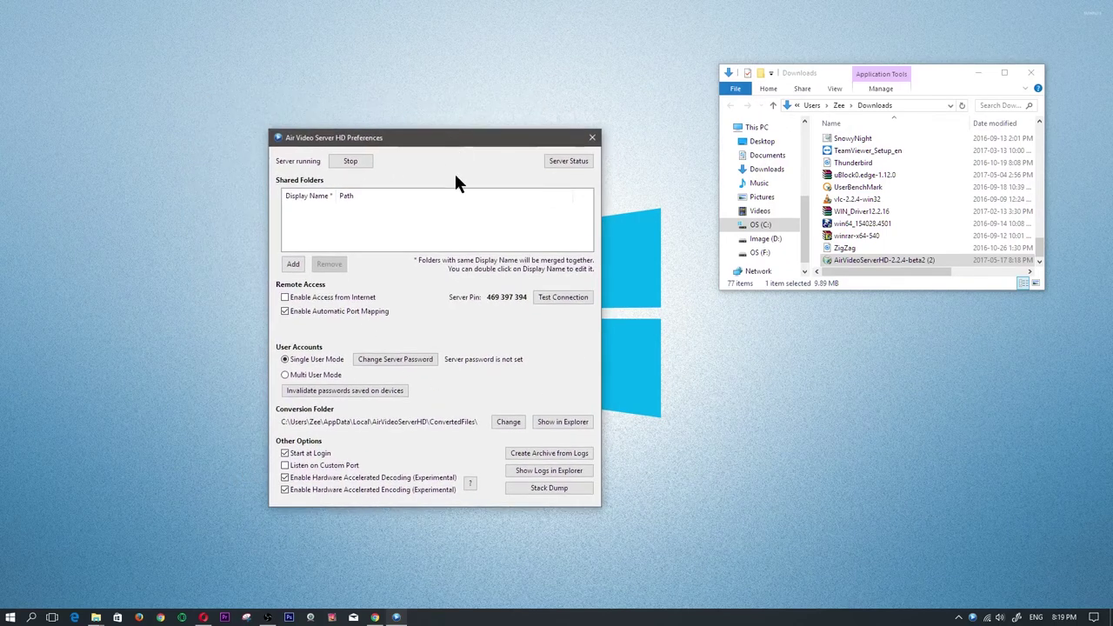
left_click(359, 160)
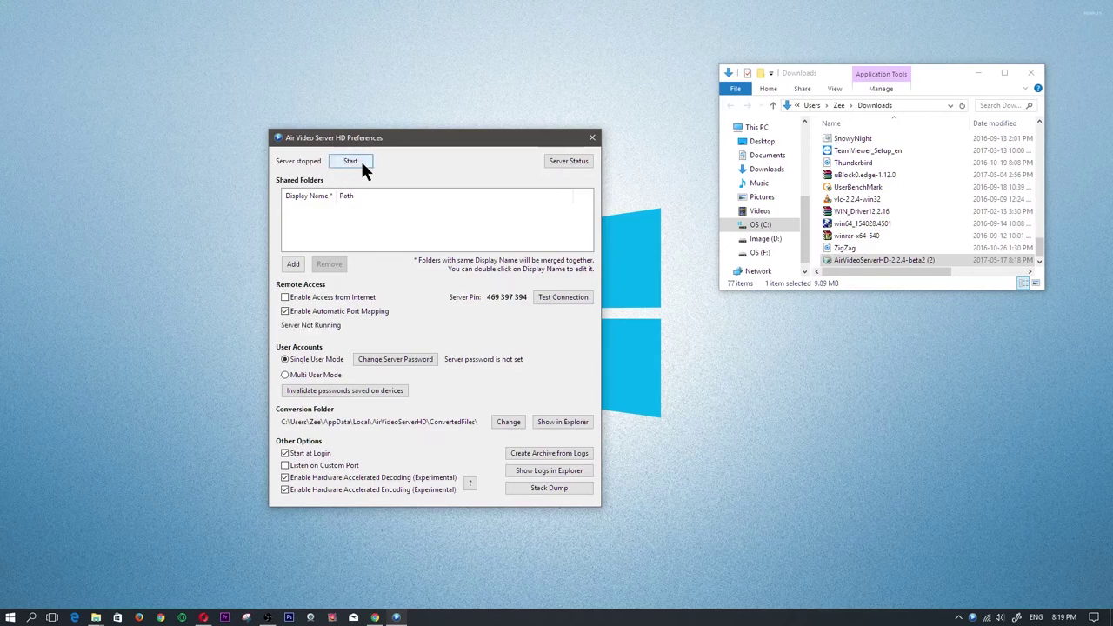
left_click(354, 162)
Add the user's Videos folder from Browse For Folder as a shared folder.
left_click(293, 264)
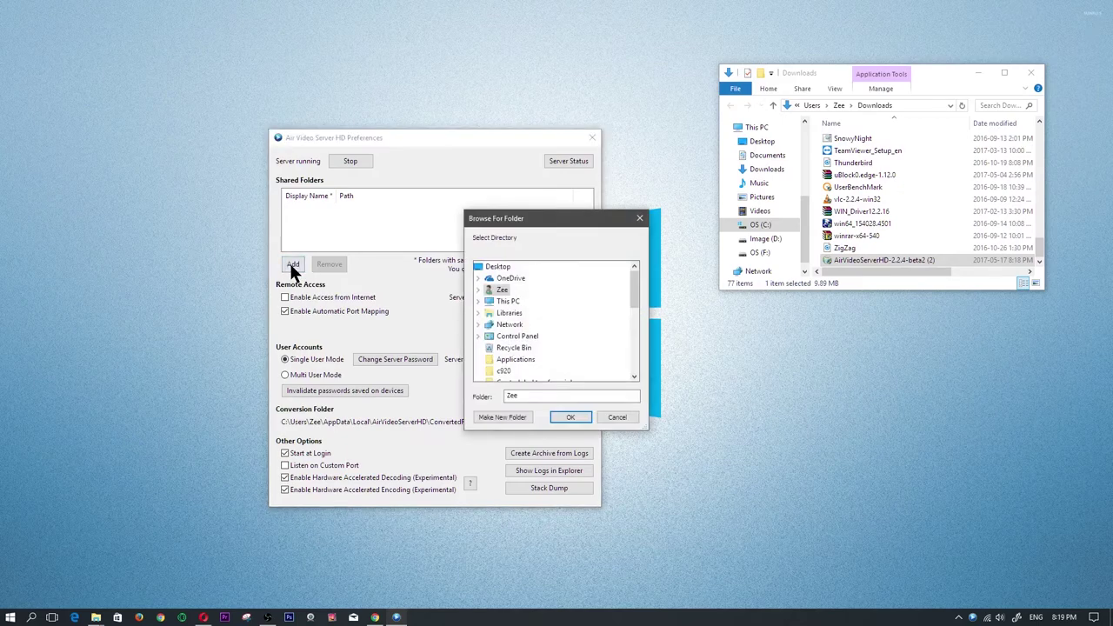
left_click(478, 290)
scroll(541, 329, "down", 2)
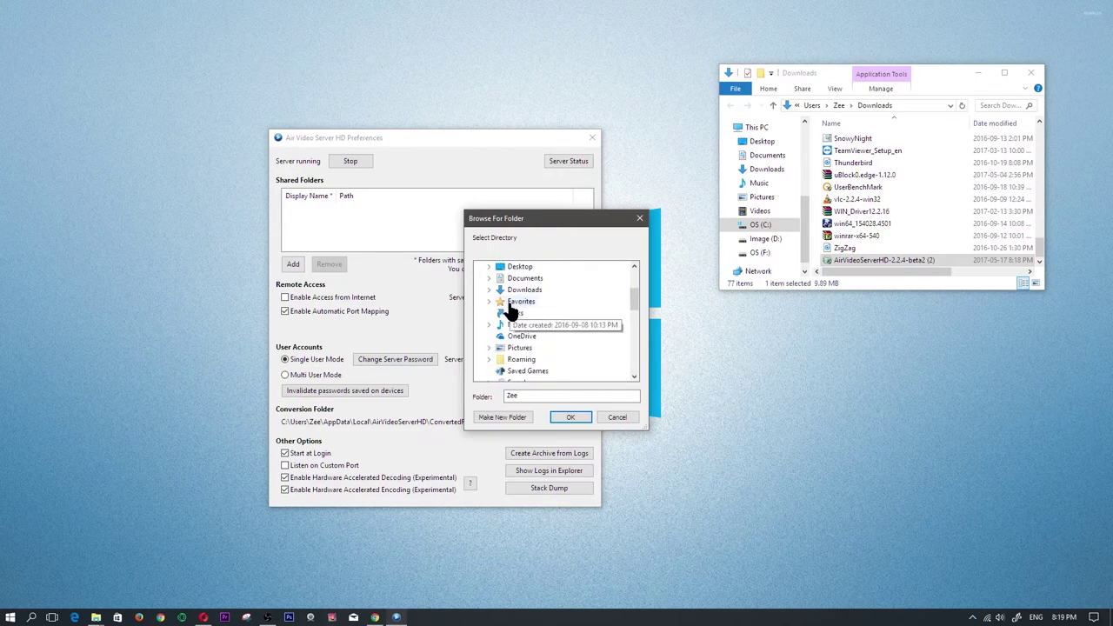
scroll(528, 329, "down", 2)
double_click(516, 336)
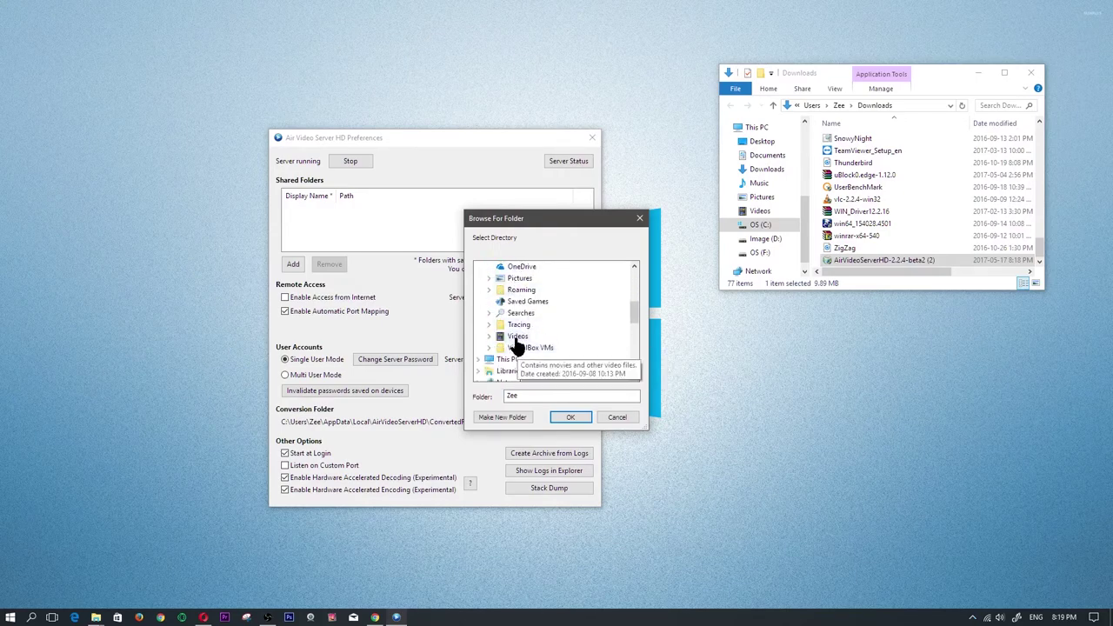
left_click(571, 412)
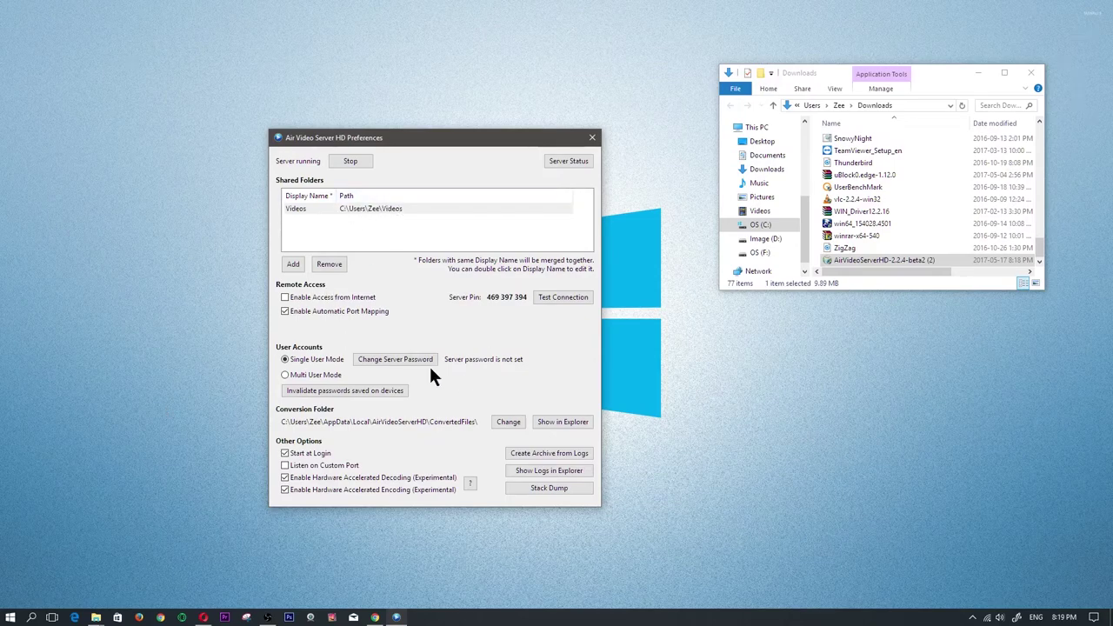
left_click_drag(496, 139, 591, 103)
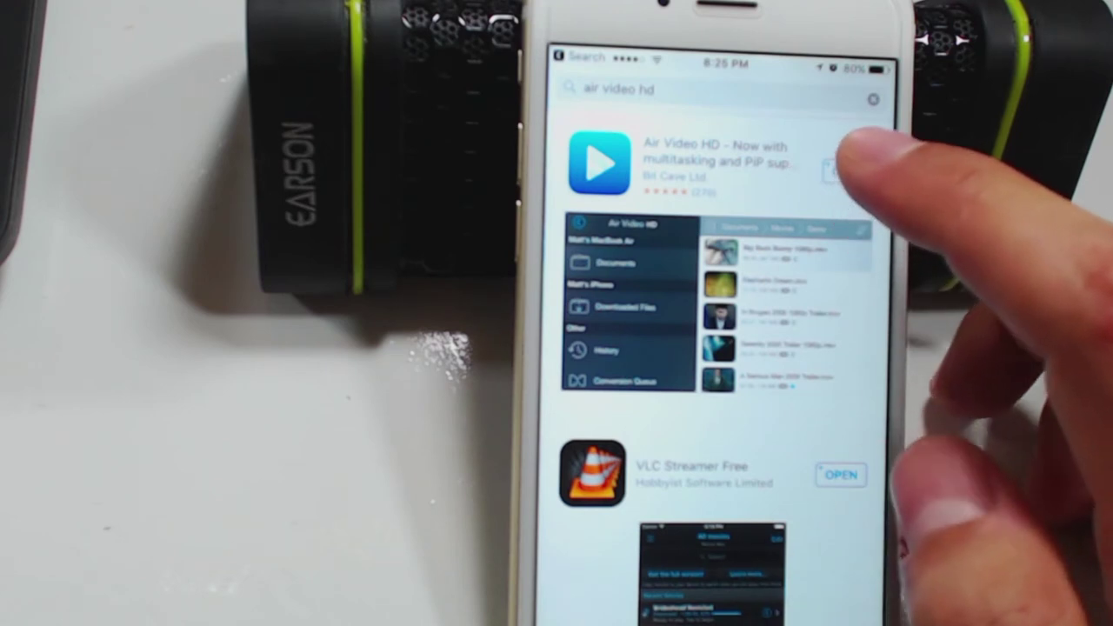
Launch Air Video HD on the iPhone and add the DESKTOP-9B36V4M server.
left_click(842, 169)
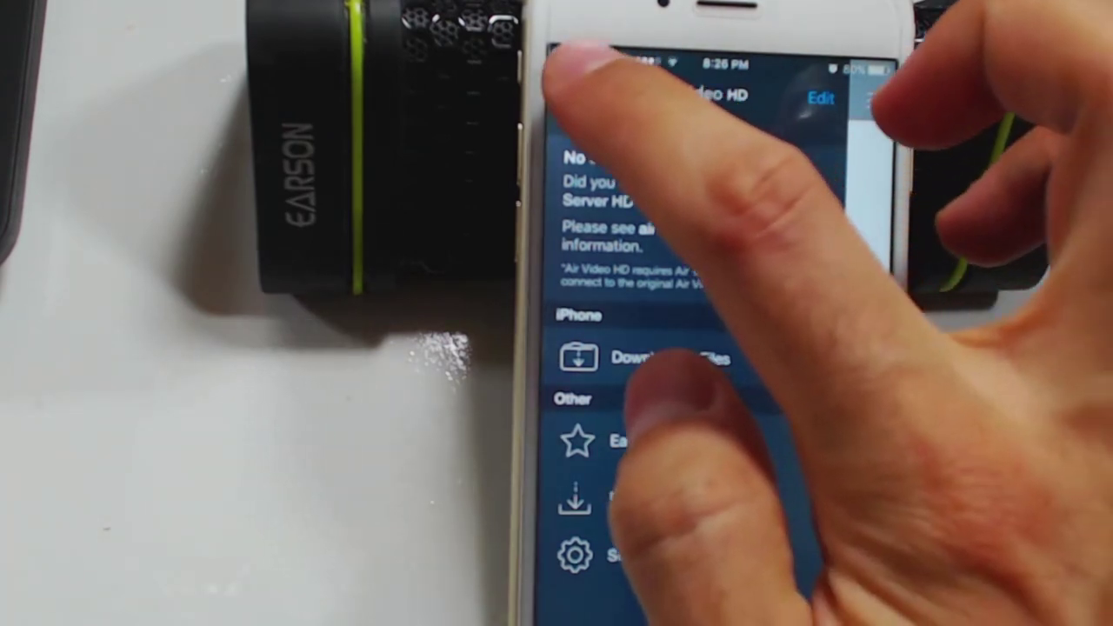
left_click(578, 88)
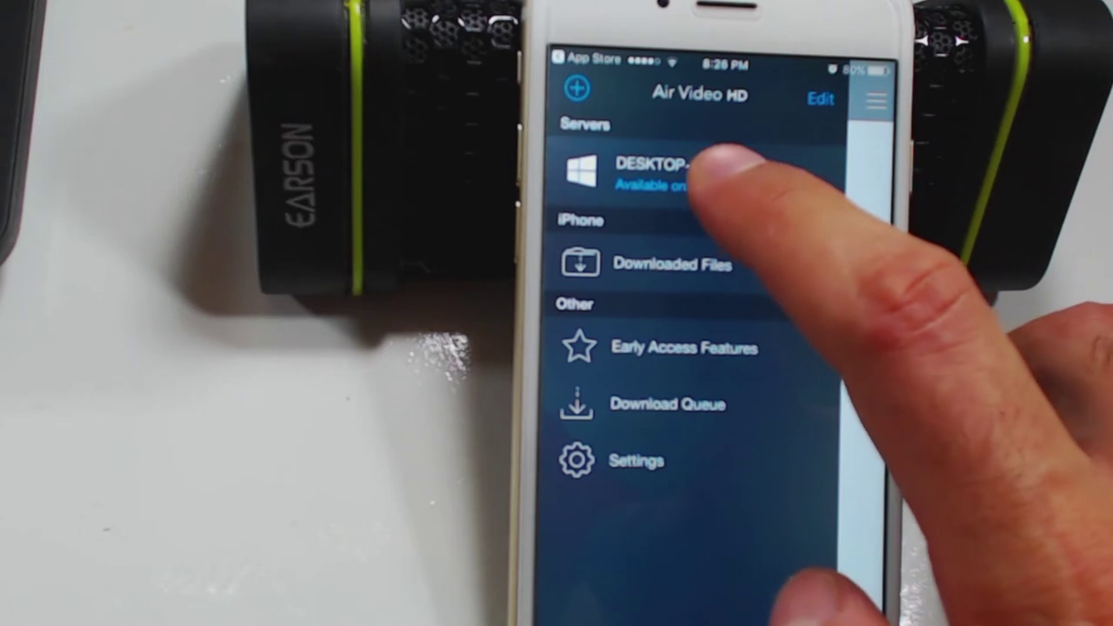
left_click(704, 166)
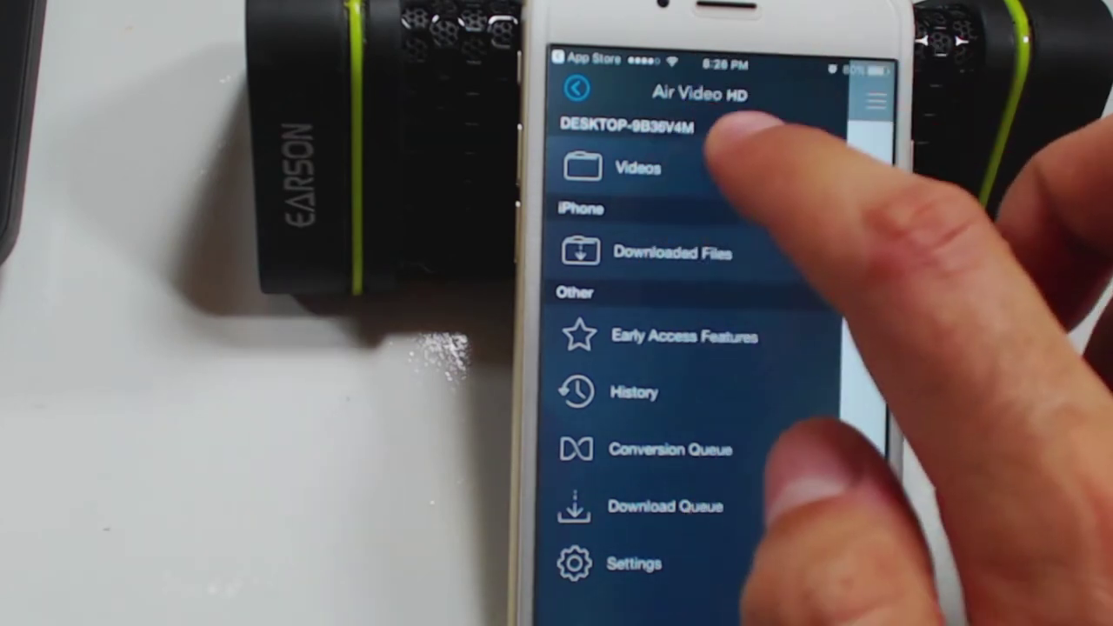
Open the server's shared Videos folder and scroll through its movie list.
left_click(671, 166)
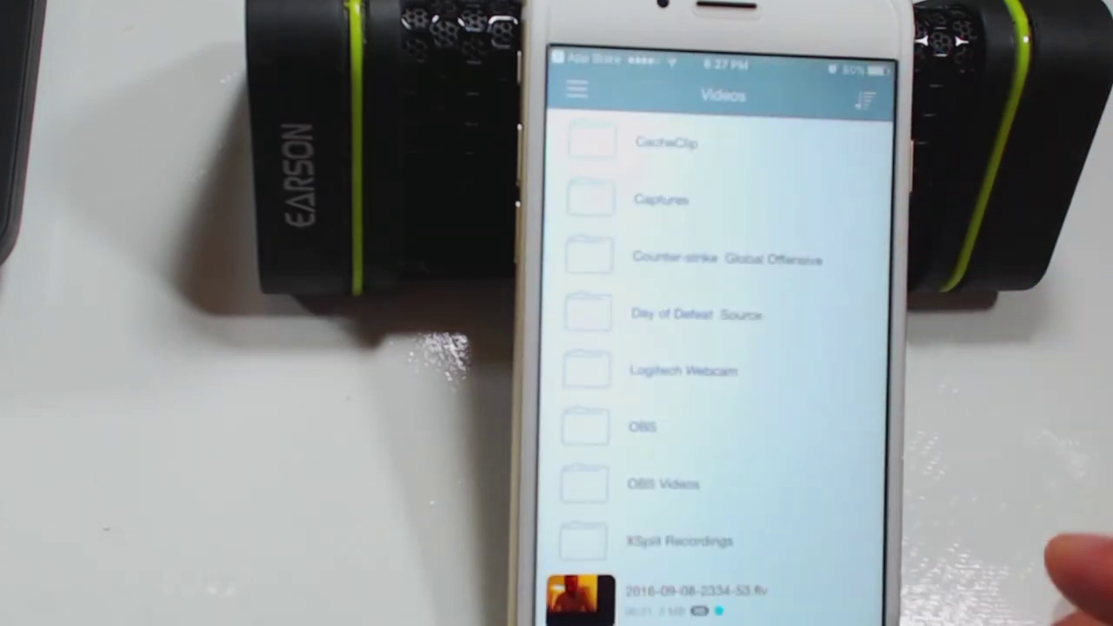
scroll(722, 348, "down", 3)
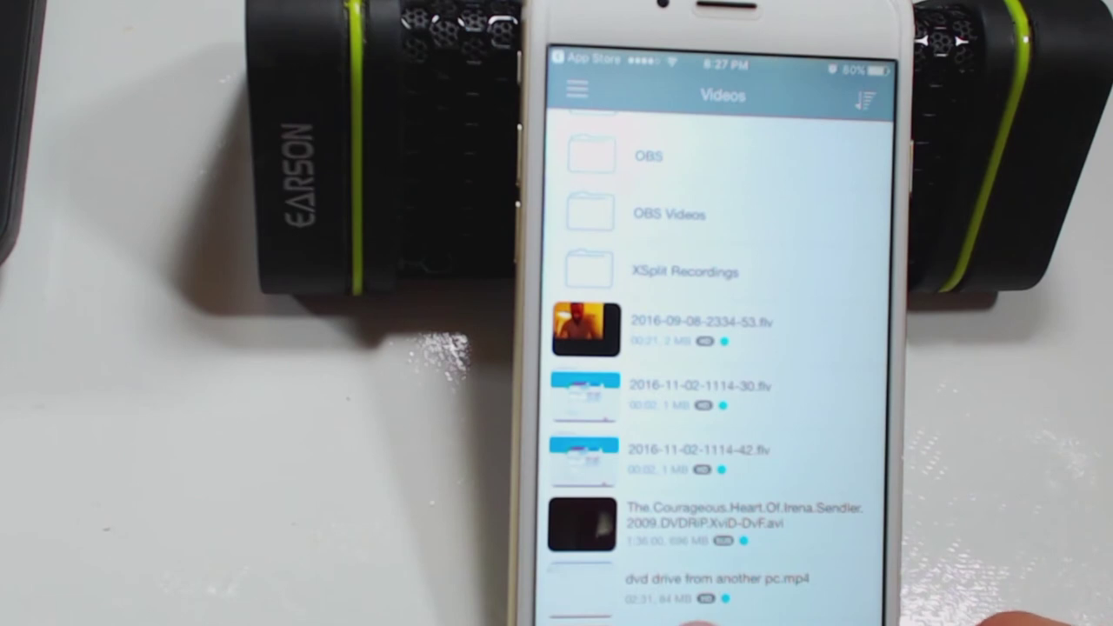
scroll(696, 391, "down", 1)
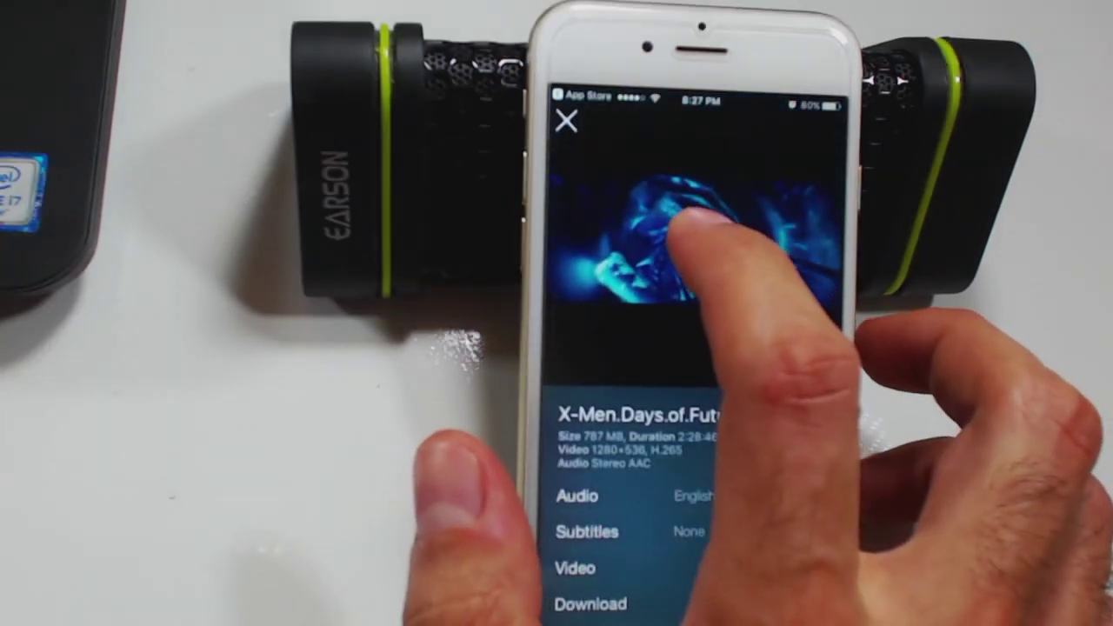